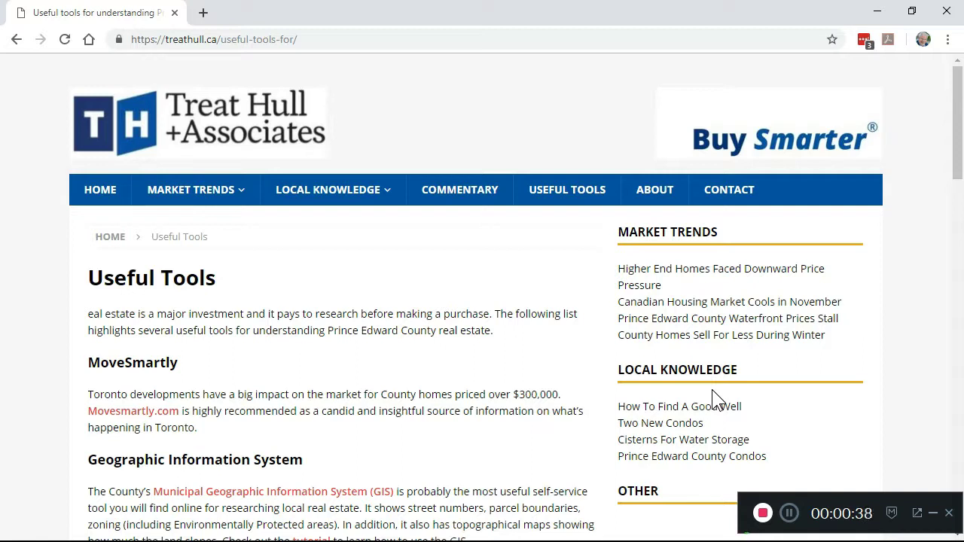
- Reload the Treat Hull + Associates Useful Tools page listing the county's GIS
{"action": "left_click", "coordinate": [578, 203]}
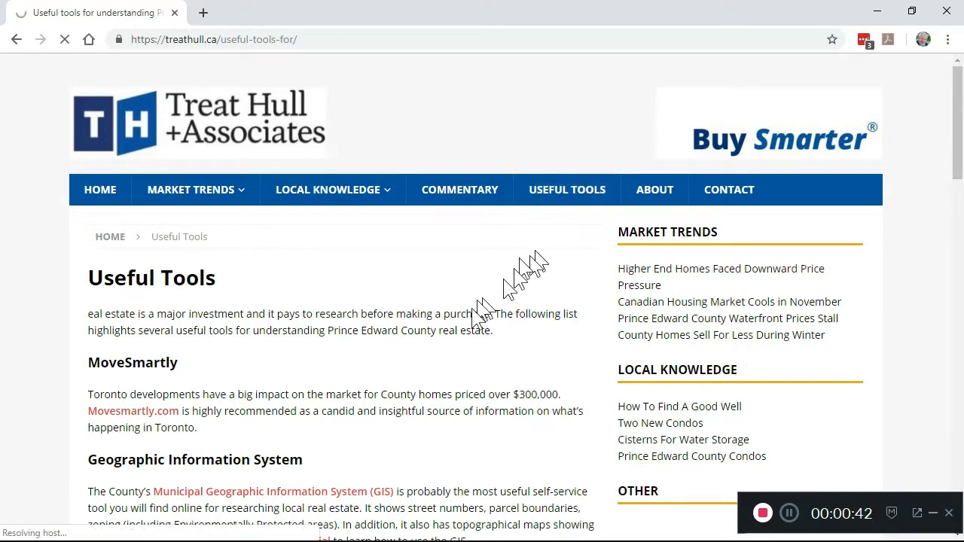
- Open the county GIS viewer, close its tools ribbon, and pan and zoom in one level
{"action": "left_click", "coordinate": [279, 494]}
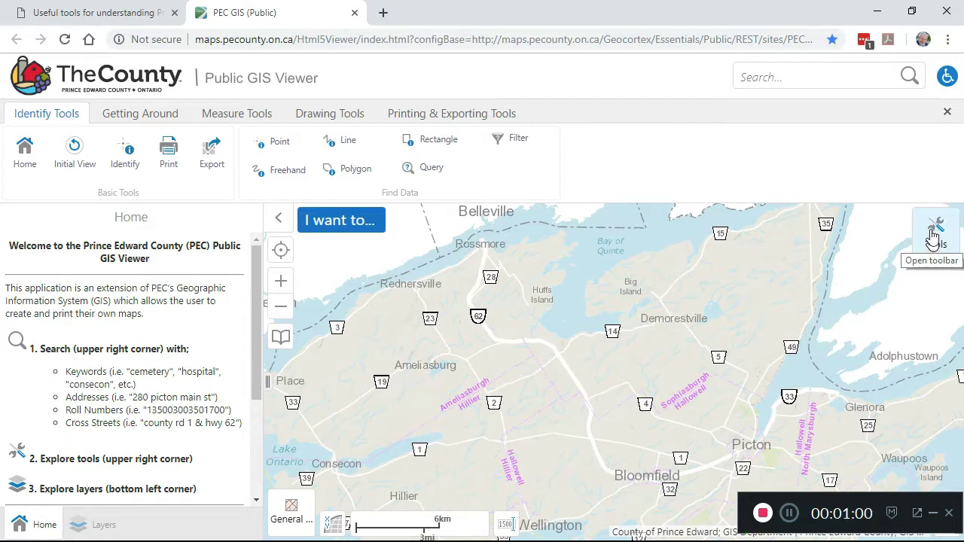
{"action": "left_click", "coordinate": [948, 111]}
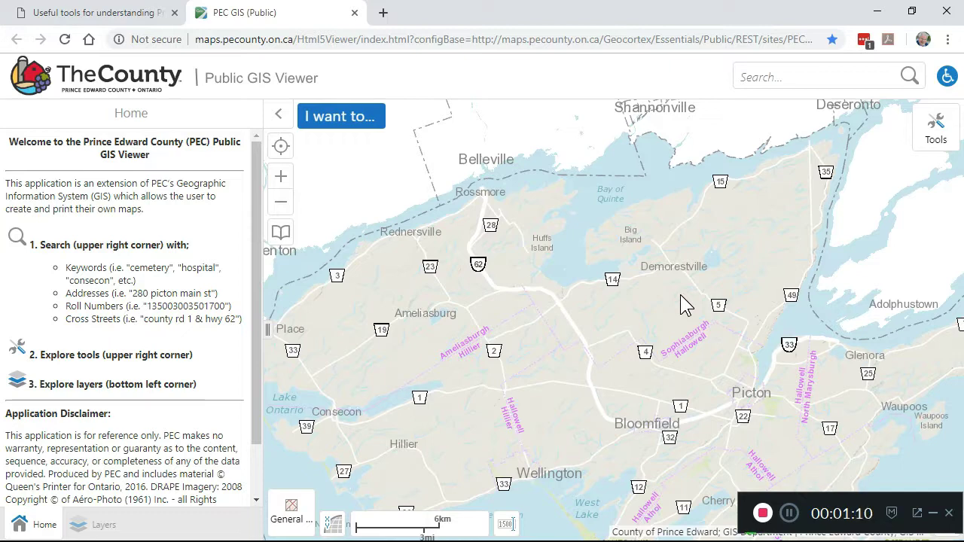
{"action": "left_click_drag", "start_coordinate": [657, 401], "coordinate": [516, 224]}
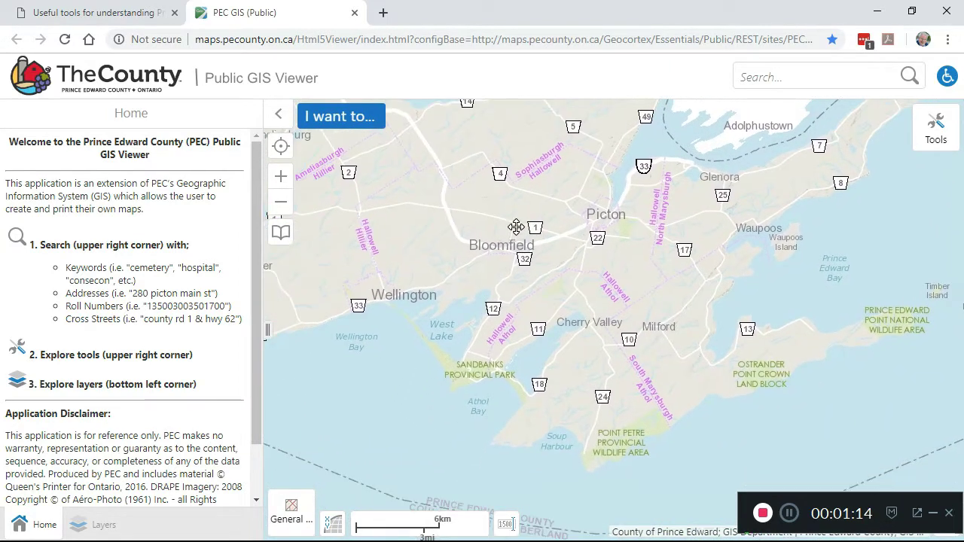
{"action": "left_click", "coordinate": [280, 181]}
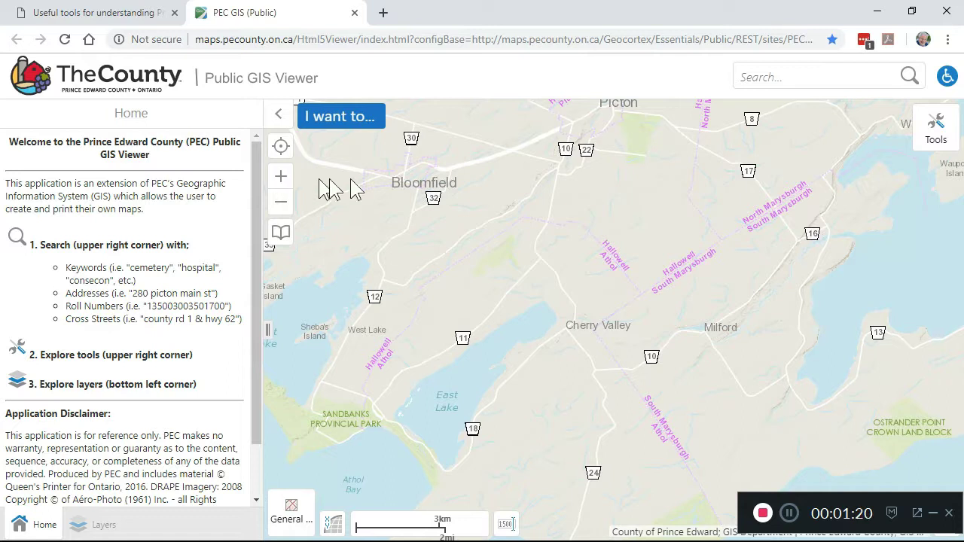
{"action": "left_click", "coordinate": [785, 77]}
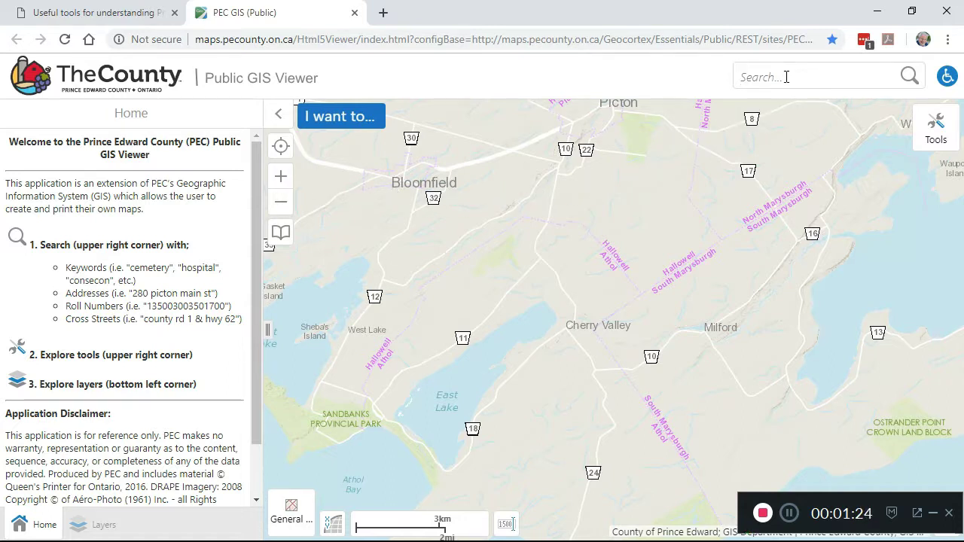
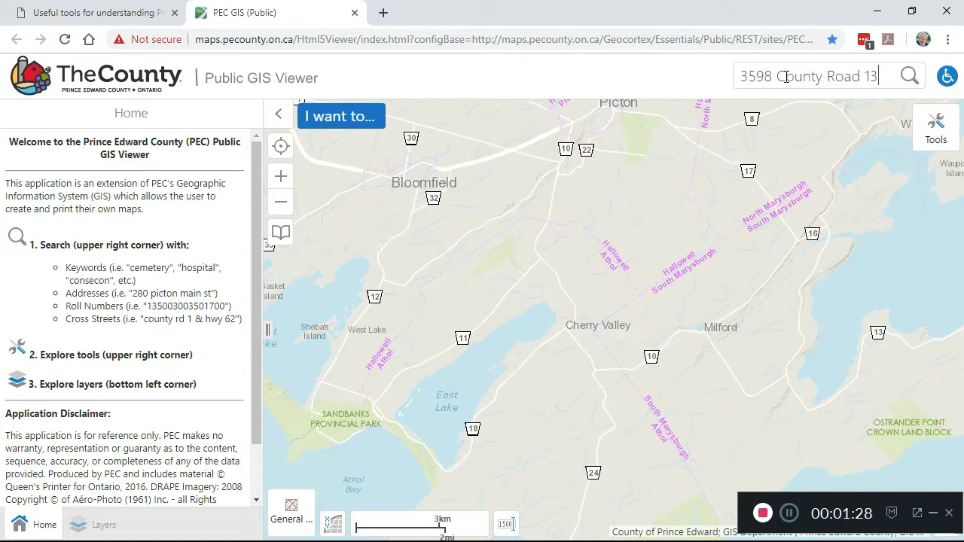
{"action": "key", "text": "Return"}
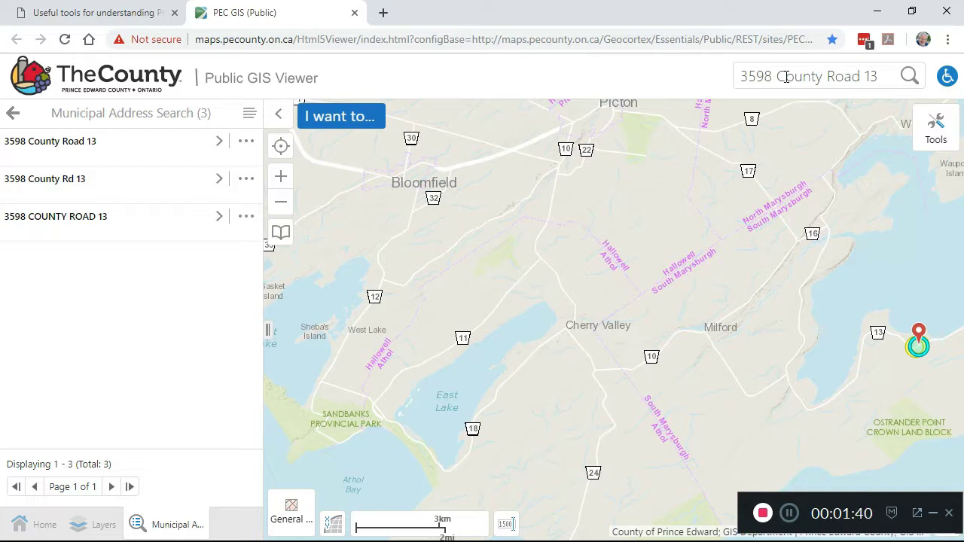
{"action": "left_click", "coordinate": [103, 226]}
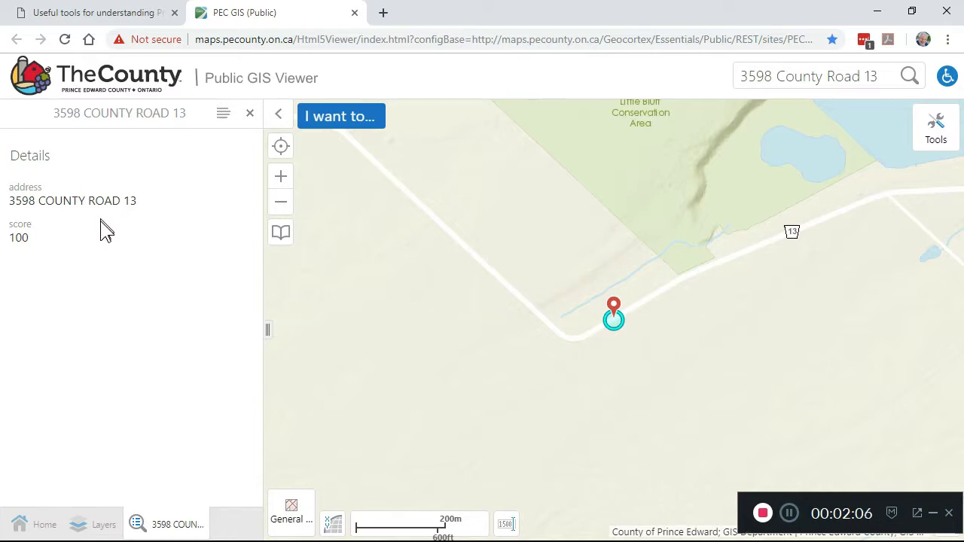
- In Layers, expand Property Information and switch on Address Points and Parcels
{"action": "left_click", "coordinate": [104, 527]}
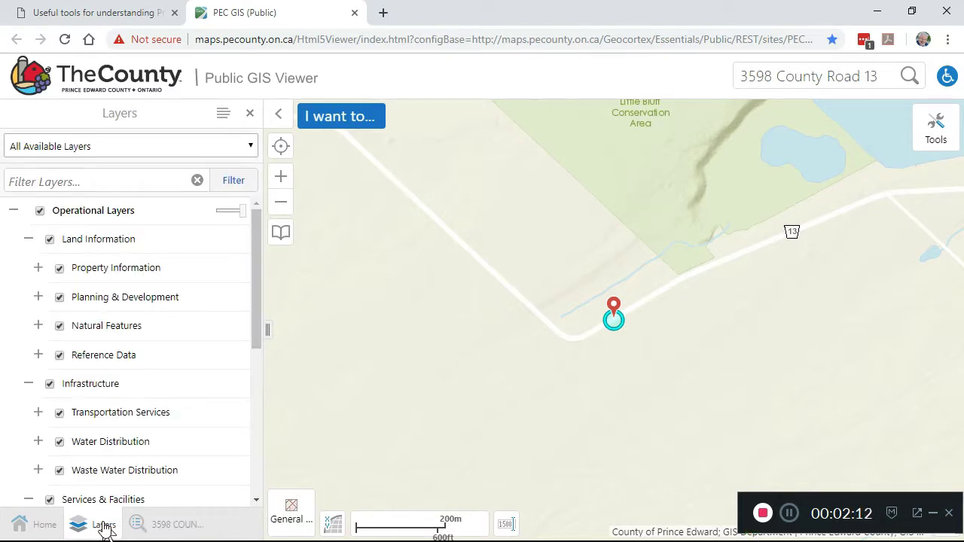
{"action": "left_click", "coordinate": [39, 271]}
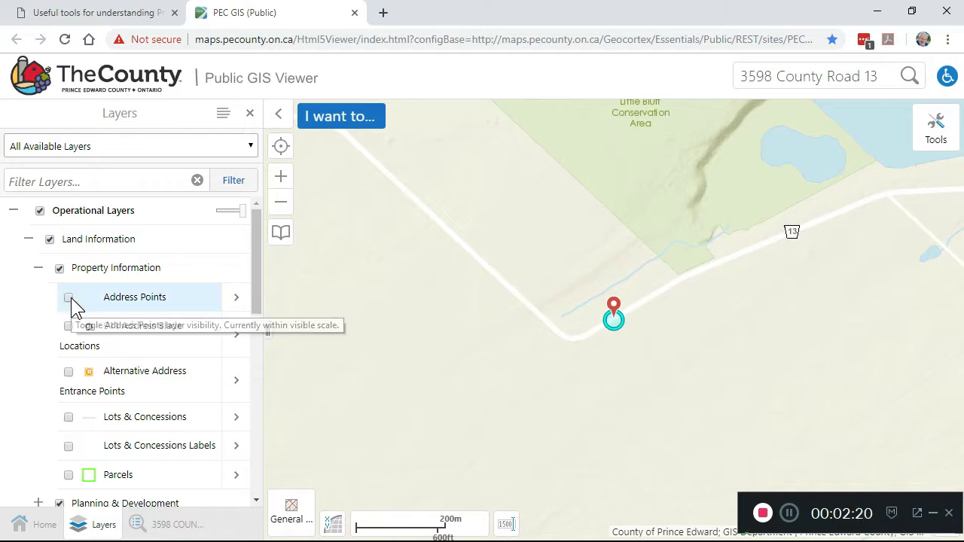
{"action": "left_click", "coordinate": [68, 298]}
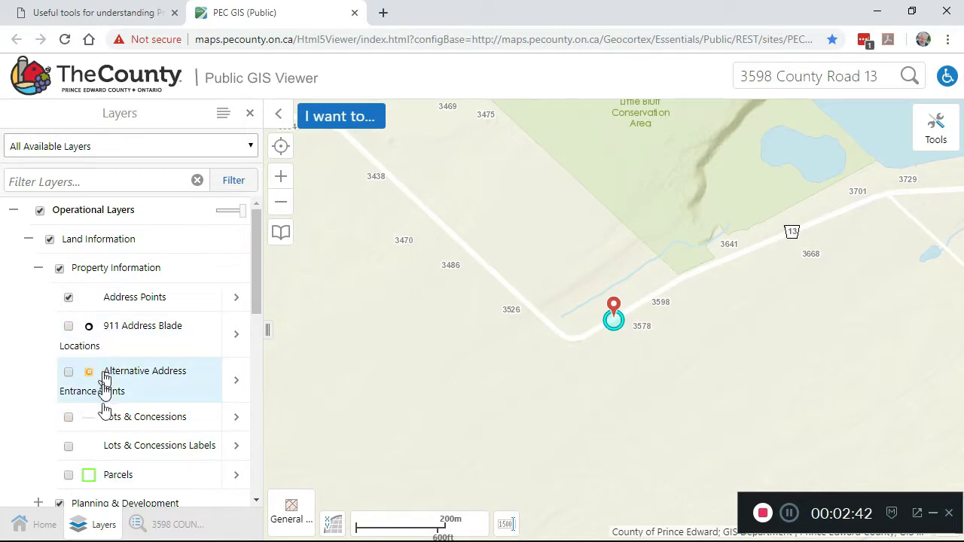
{"action": "left_click", "coordinate": [69, 475]}
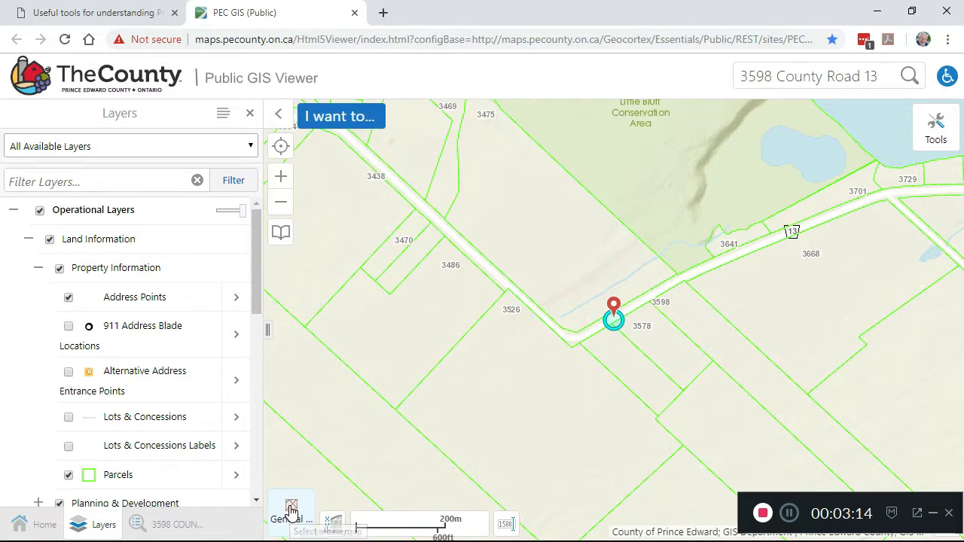
- Change the basemap to DRAPE Aerial imagery and zoom in one level
{"action": "left_click", "coordinate": [291, 511]}
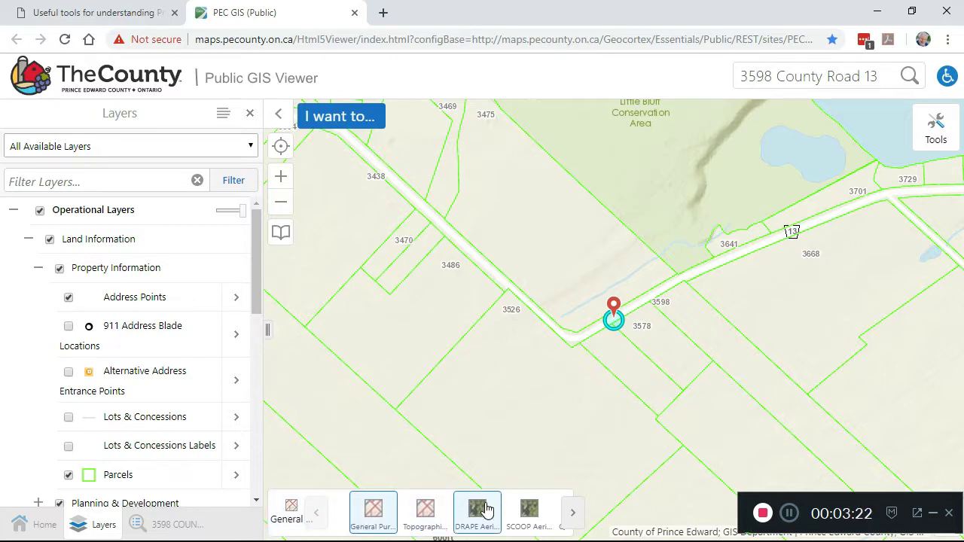
{"action": "left_click", "coordinate": [485, 509]}
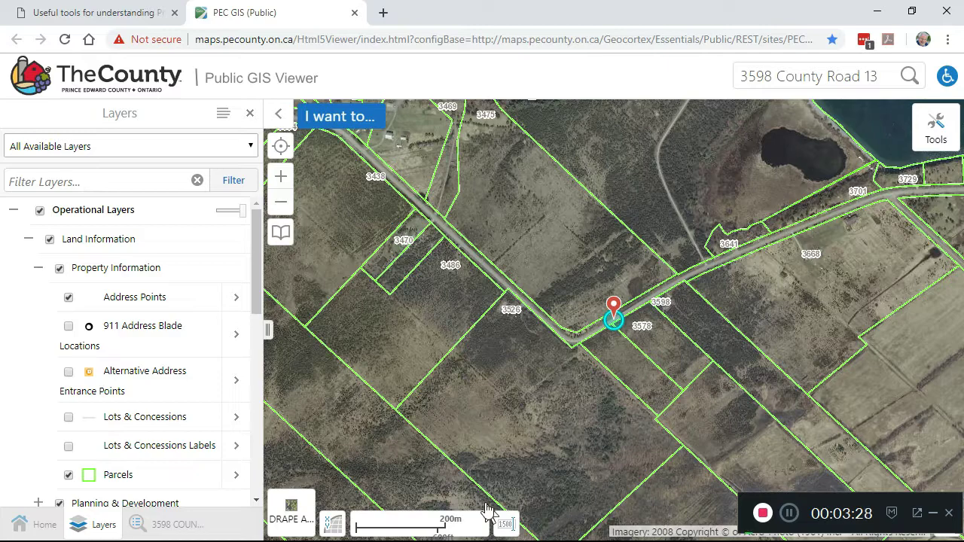
{"action": "left_click", "coordinate": [282, 179]}
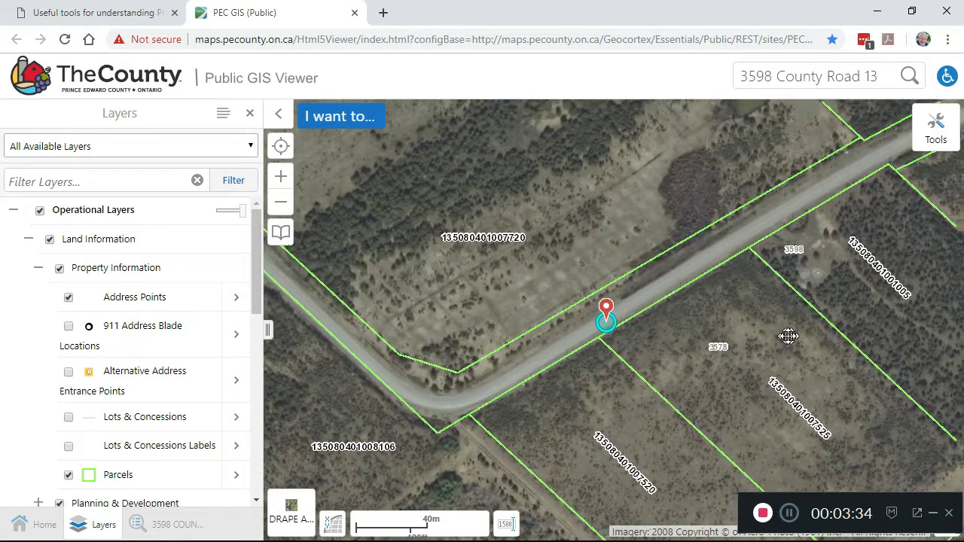
- Pan east and zoom out two levels to a 200m scale showing neighbouring parcels
{"action": "left_click_drag", "start_coordinate": [788, 334], "coordinate": [603, 384]}
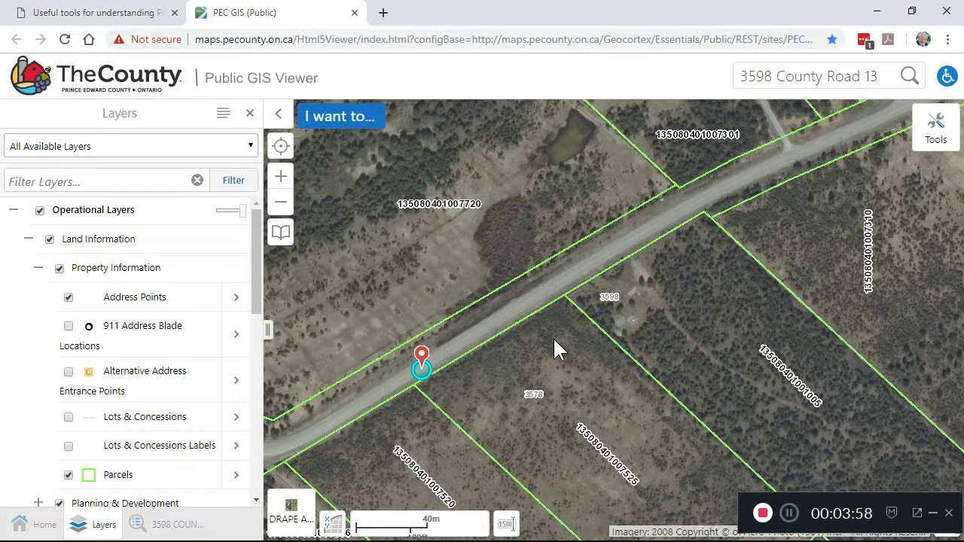
{"action": "left_click", "coordinate": [280, 210]}
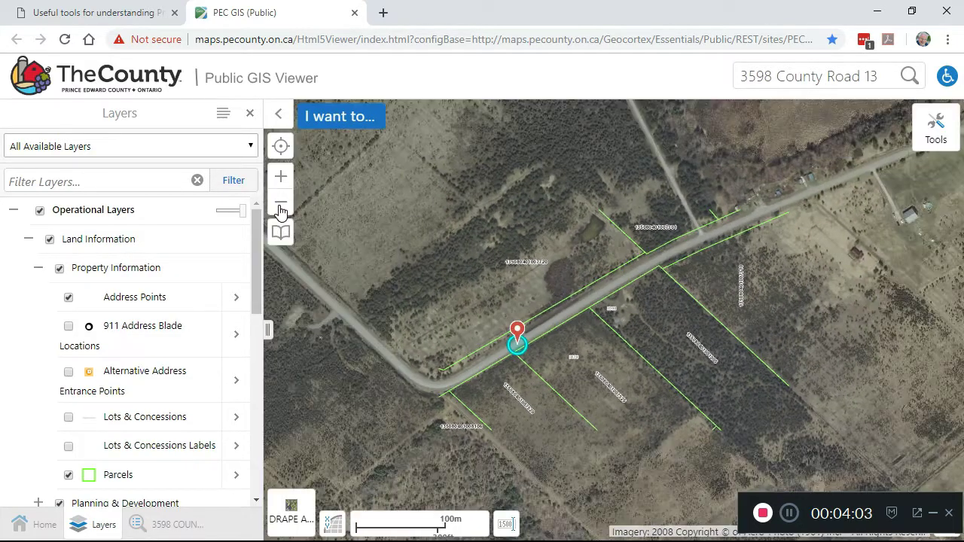
{"action": "left_click", "coordinate": [279, 210]}
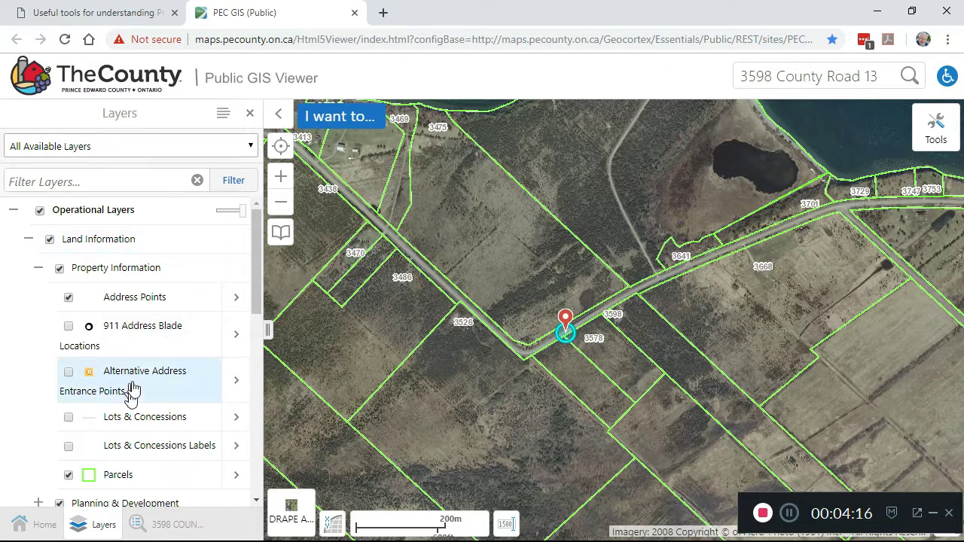
- Turn off Address Points and expand the Planning & Development layer group
{"action": "left_click", "coordinate": [69, 300]}
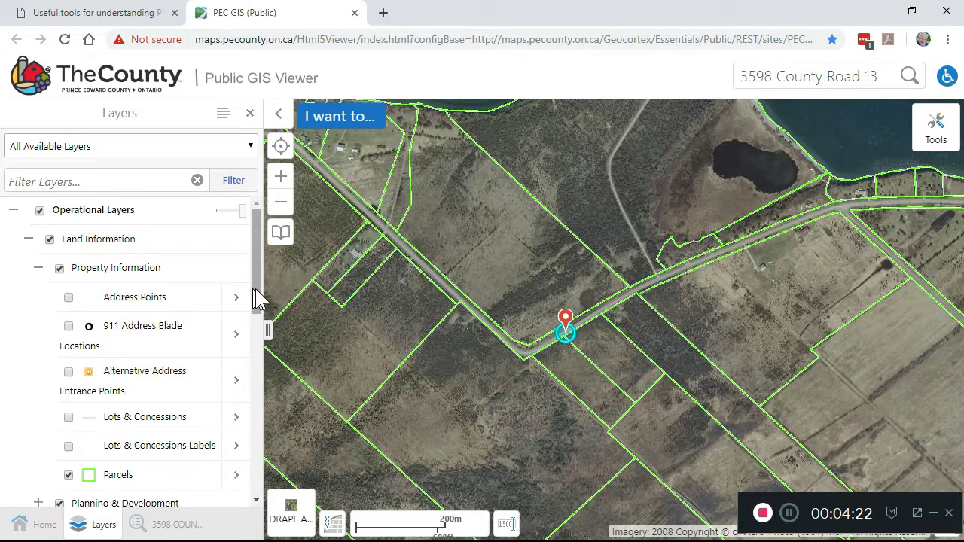
{"action": "left_click_drag", "start_coordinate": [257, 291], "coordinate": [260, 357]}
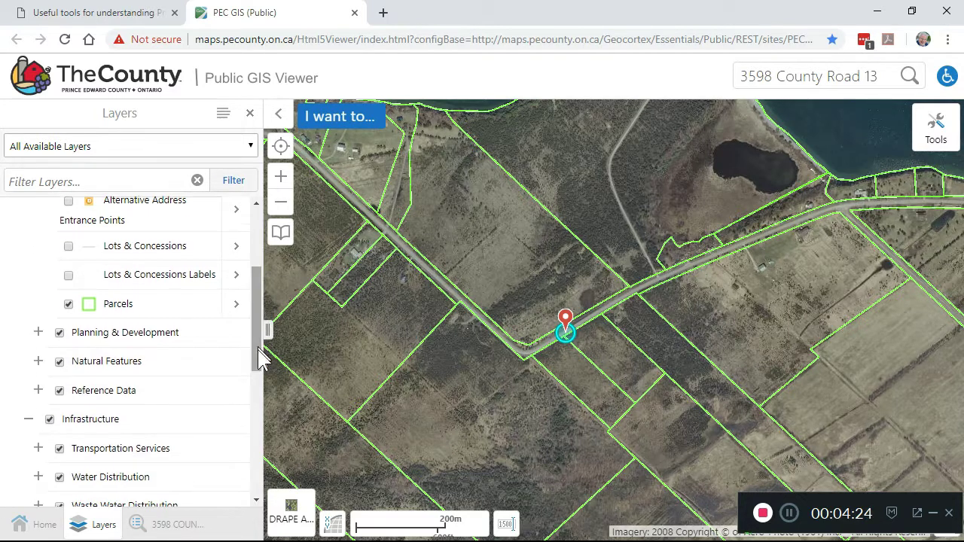
{"action": "left_click", "coordinate": [39, 332]}
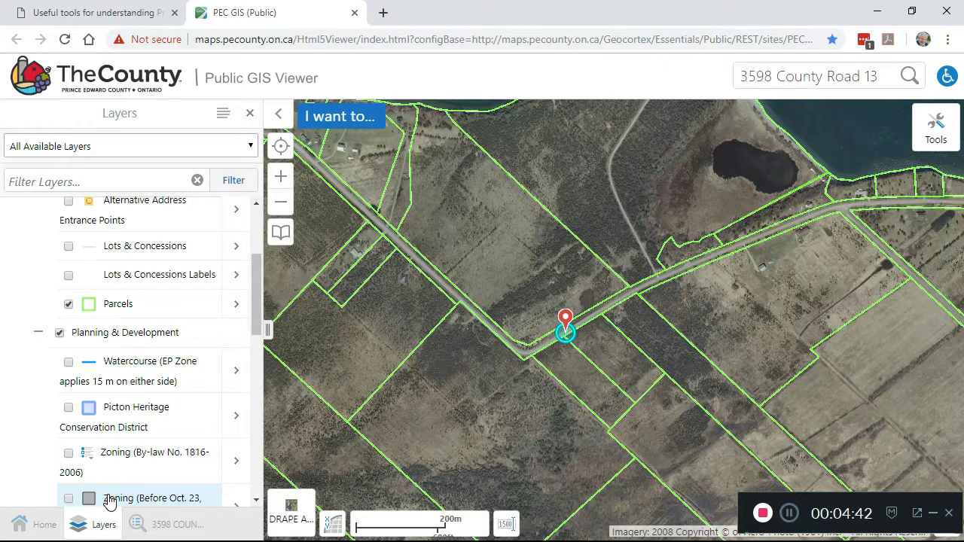
- Switch on the Zoning (By-law No. 1816-2006) layer
{"action": "left_click", "coordinate": [69, 453]}
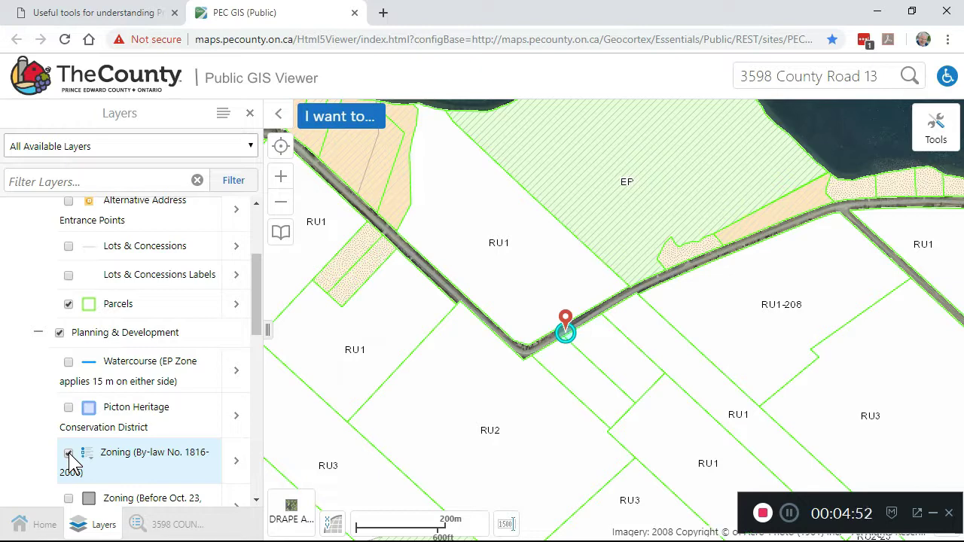
{"action": "left_click", "coordinate": [69, 454]}
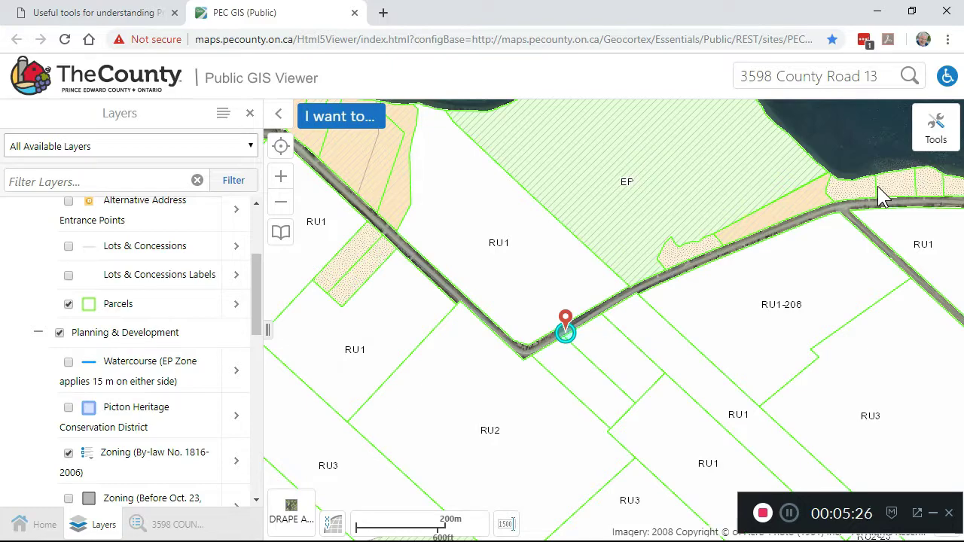
- Zoom in two levels over the zoned parcels, pan, then zoom back out two levels
{"action": "left_click", "coordinate": [282, 179]}
{"action": "left_click", "coordinate": [282, 179]}
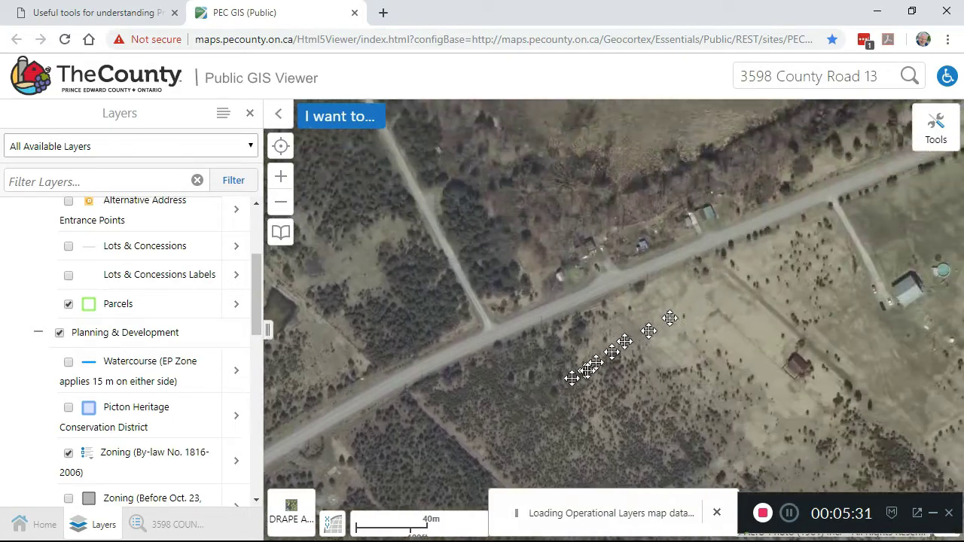
{"action": "left_click_drag", "start_coordinate": [572, 376], "coordinate": [454, 467]}
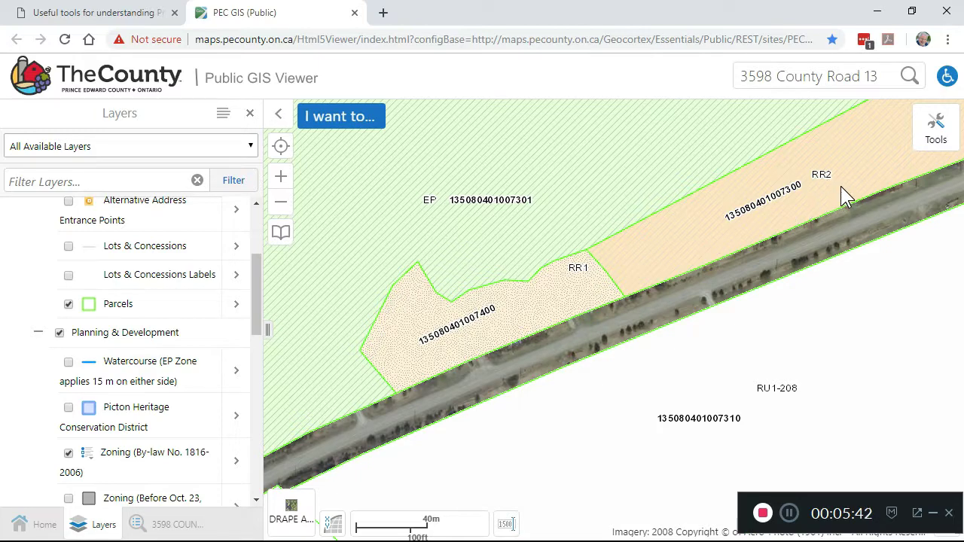
{"action": "left_click", "coordinate": [281, 204]}
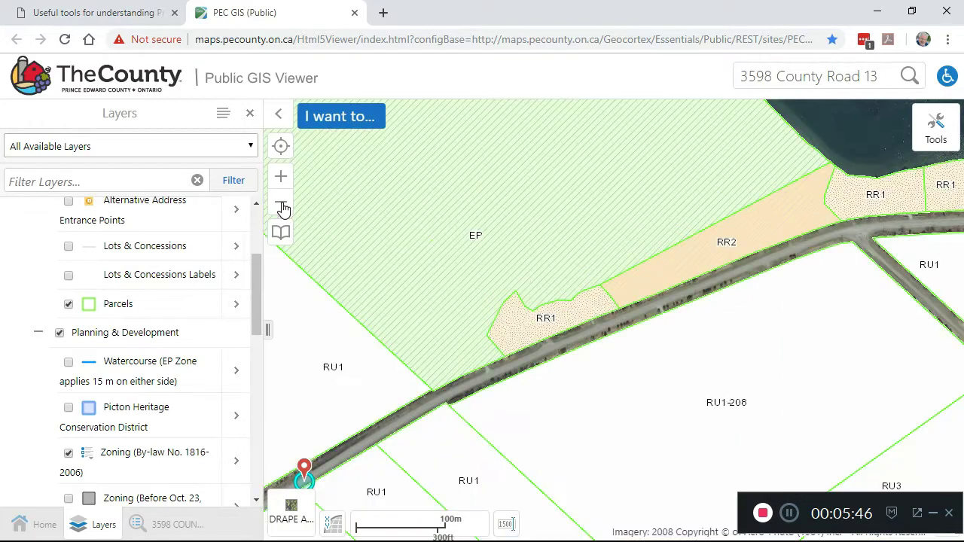
{"action": "left_click", "coordinate": [282, 206]}
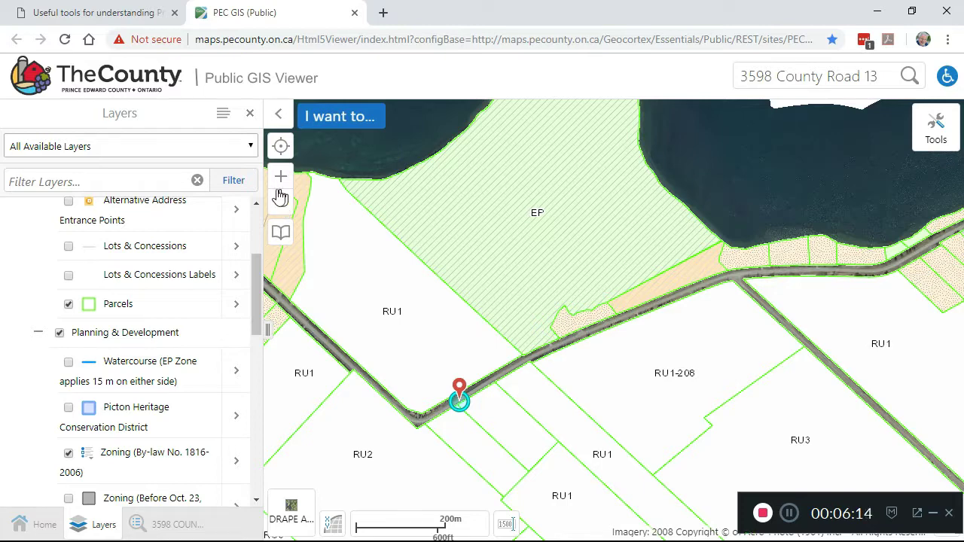
- Toggle Parcels off and back on, then hide the Zoning (By-law No. 1816-2006) layer
{"action": "left_click", "coordinate": [69, 305]}
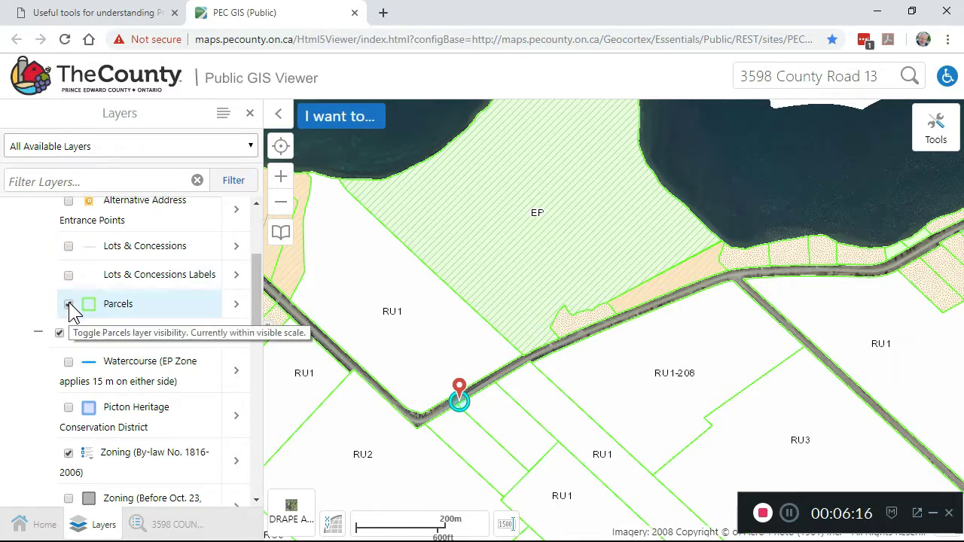
{"action": "left_click", "coordinate": [68, 304]}
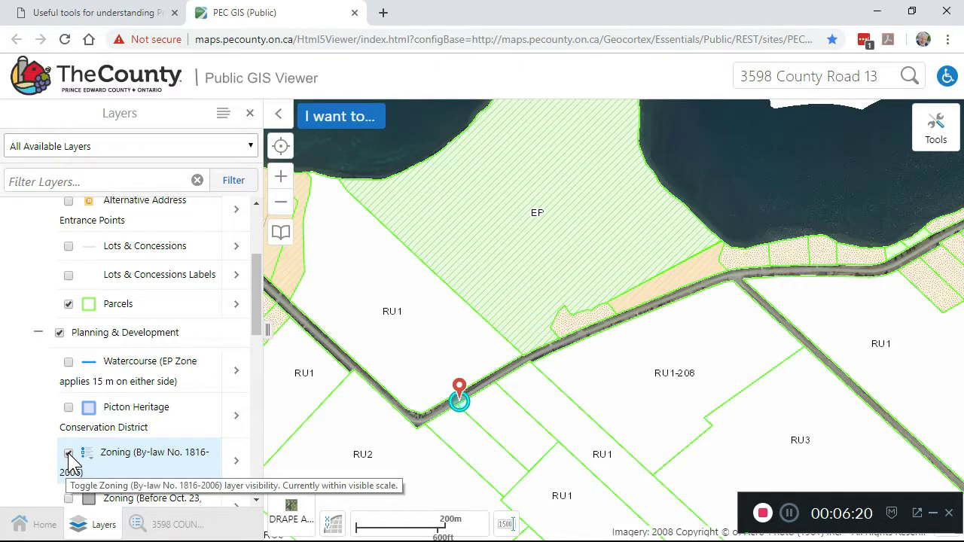
{"action": "left_click", "coordinate": [69, 454]}
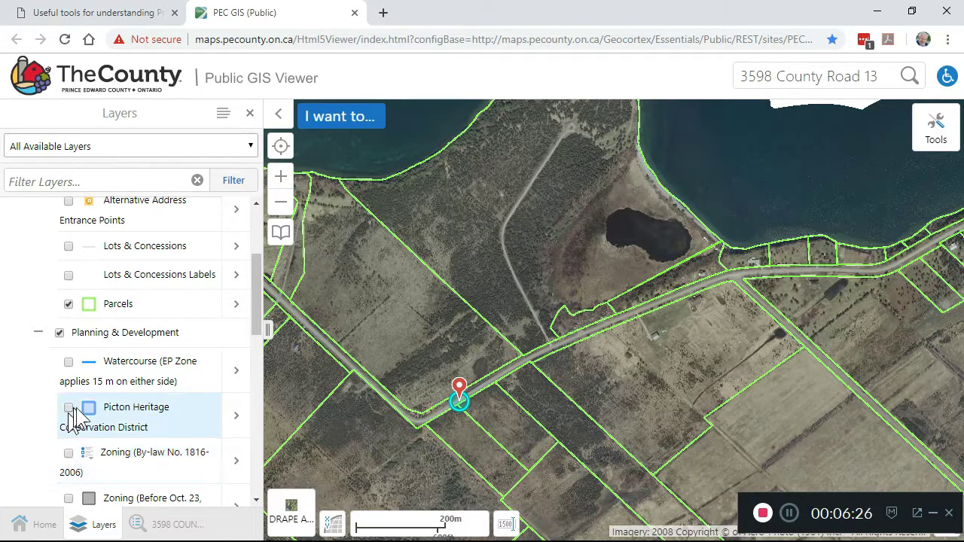
- Turn on the Watercourse (EP Zone applies 15 m on either side) layer
{"action": "left_click", "coordinate": [69, 364]}
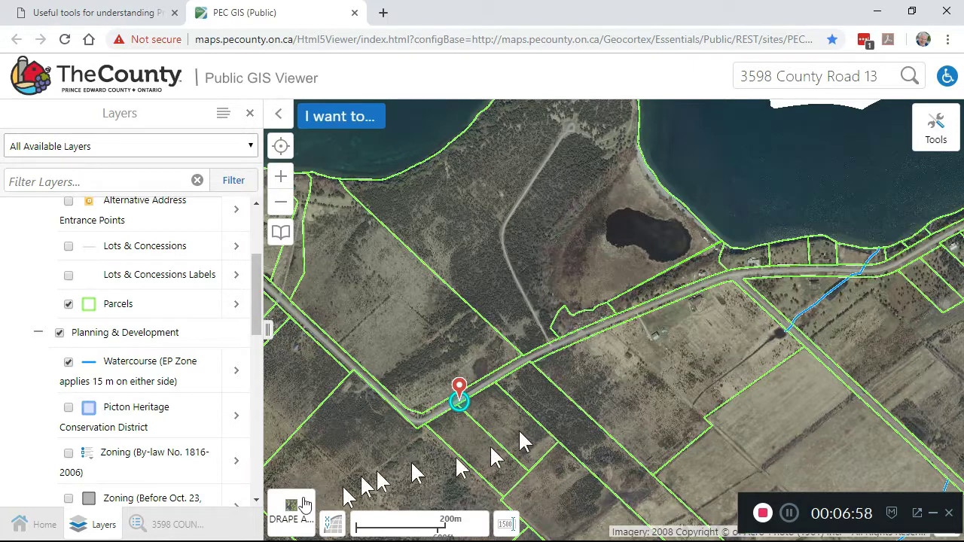
- Change the basemap from DRAPE Aerial to Topographic
{"action": "left_click", "coordinate": [292, 518]}
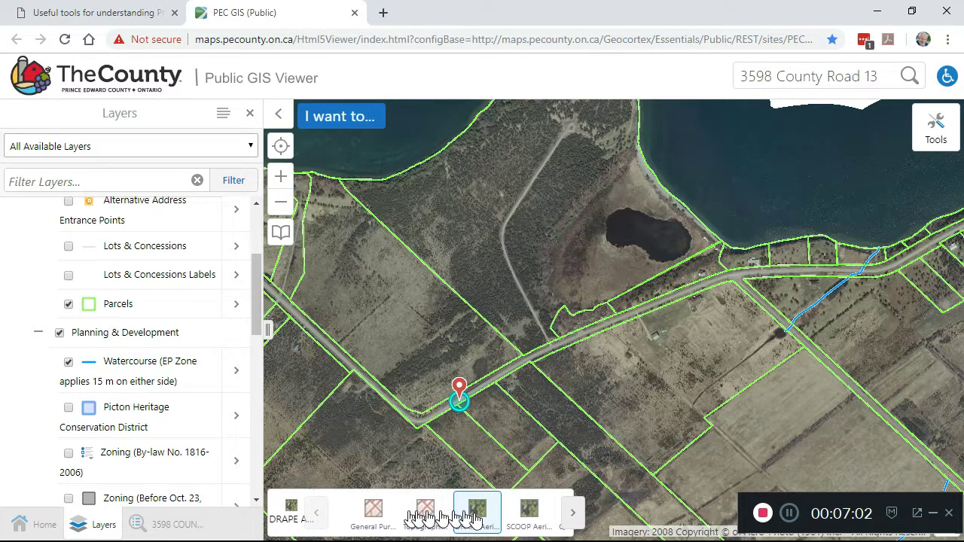
{"action": "left_click", "coordinate": [426, 511]}
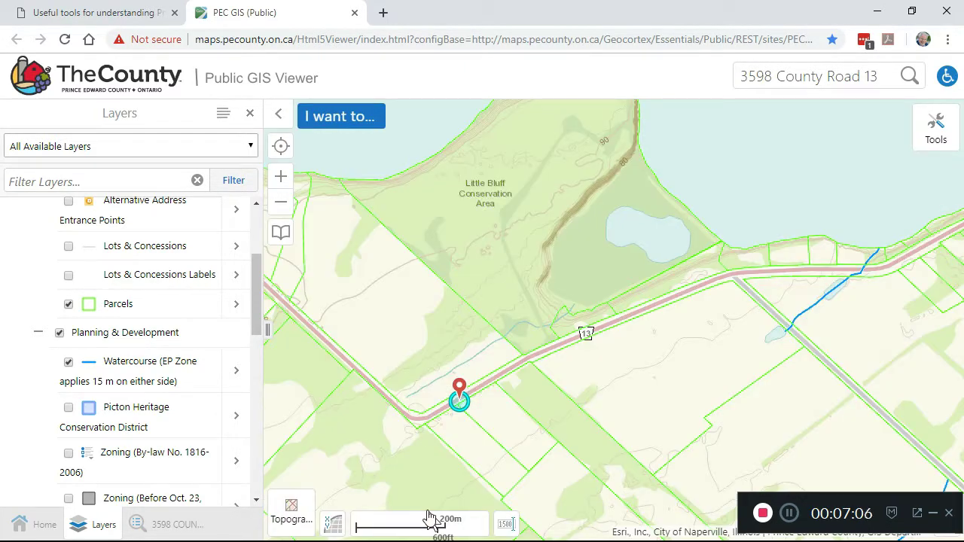